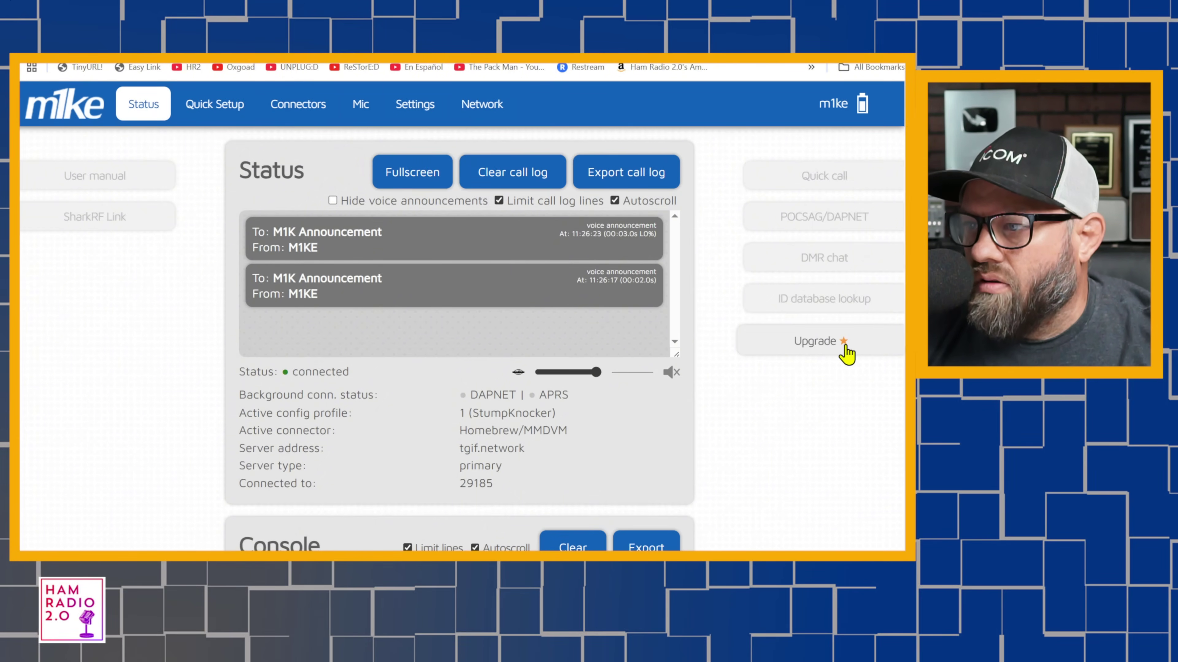
Step: Open the available upgrades and start upgrading the device firmware to v26 stable, retrying after dismissing the power supply notice
{"action": "left_click", "coordinate": [815, 349]}
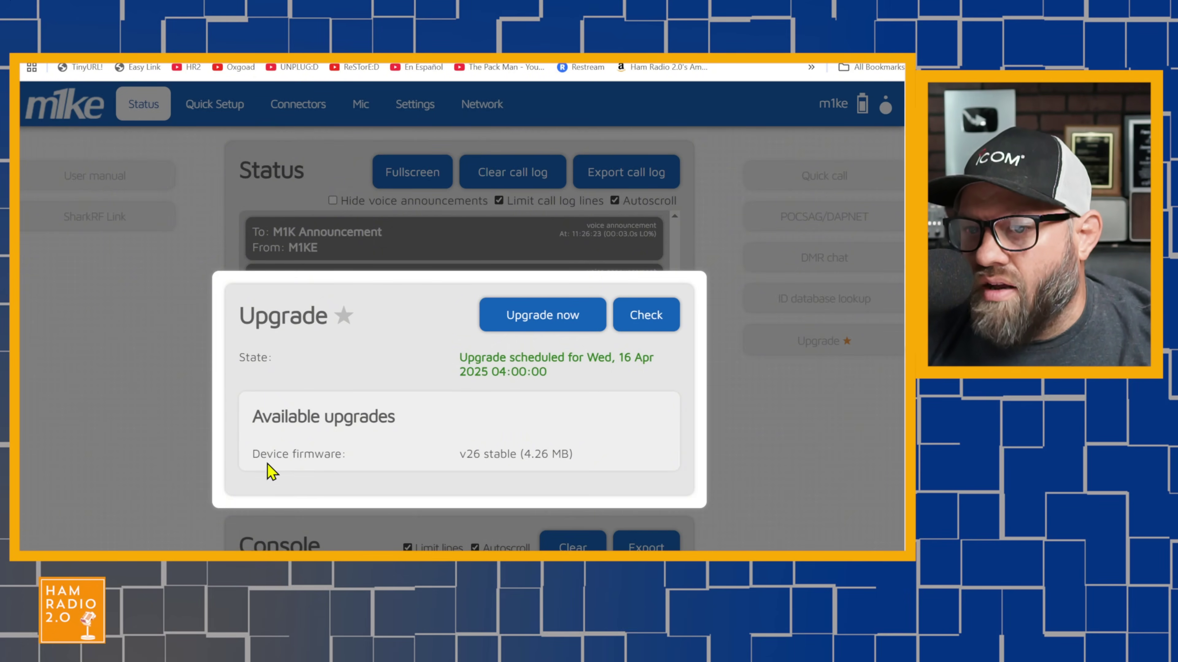
{"action": "double_click", "coordinate": [470, 454]}
{"action": "left_click_drag", "start_coordinate": [269, 416], "coordinate": [429, 429]}
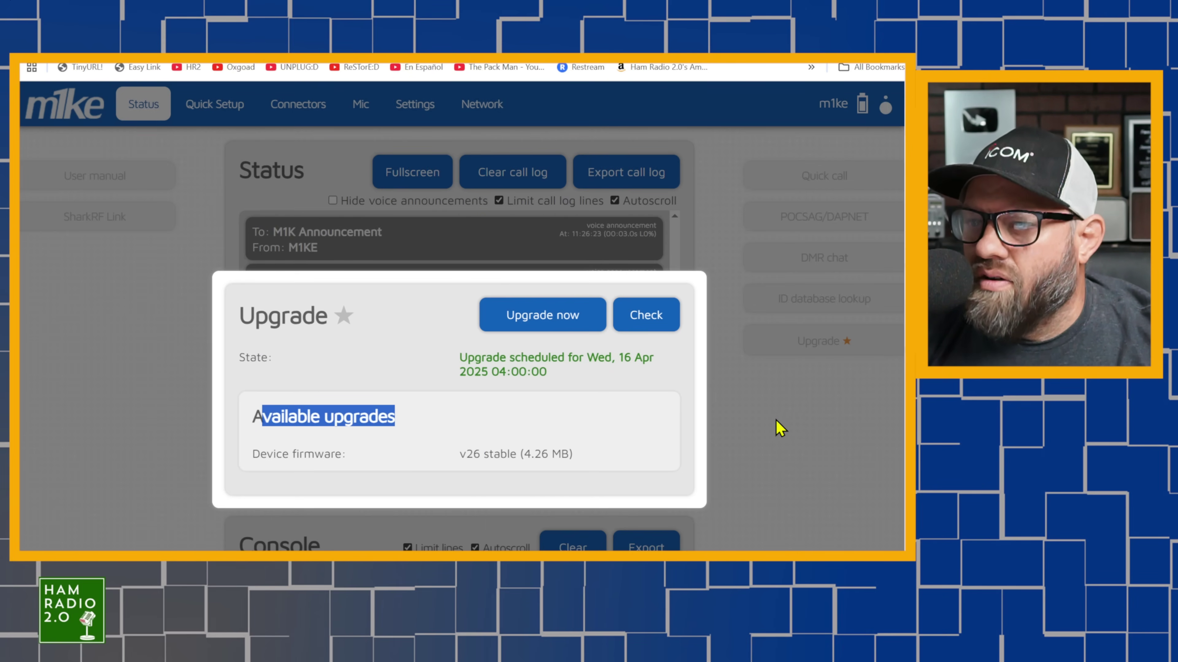
{"action": "left_click", "coordinate": [542, 320]}
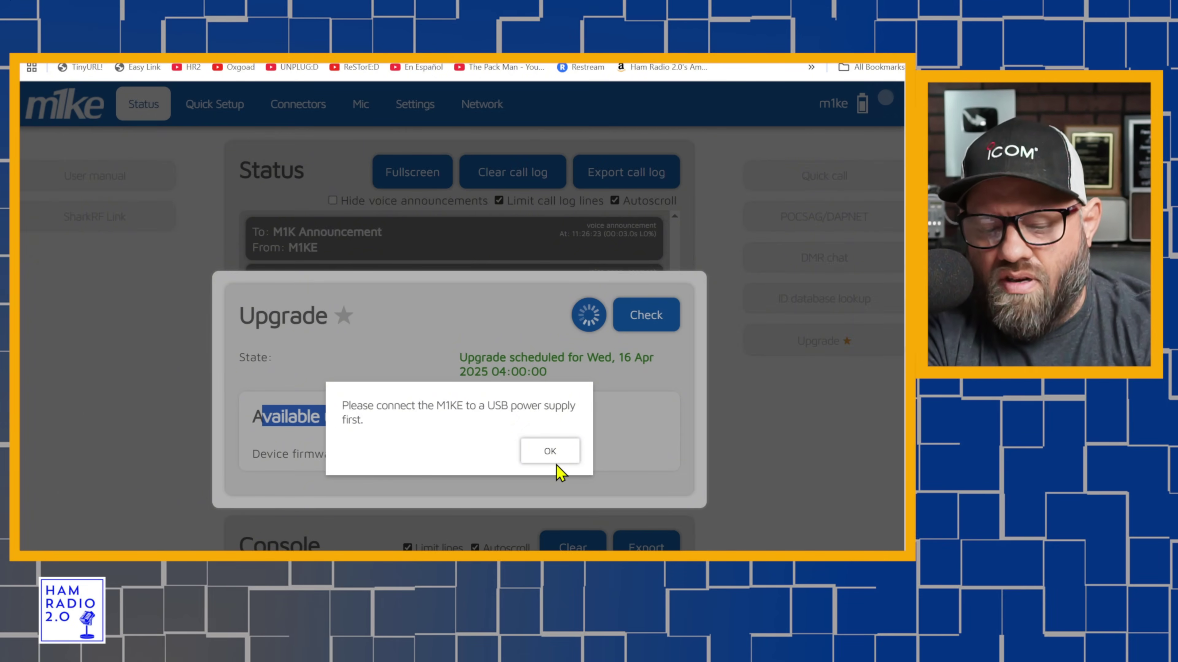
{"action": "left_click", "coordinate": [552, 452]}
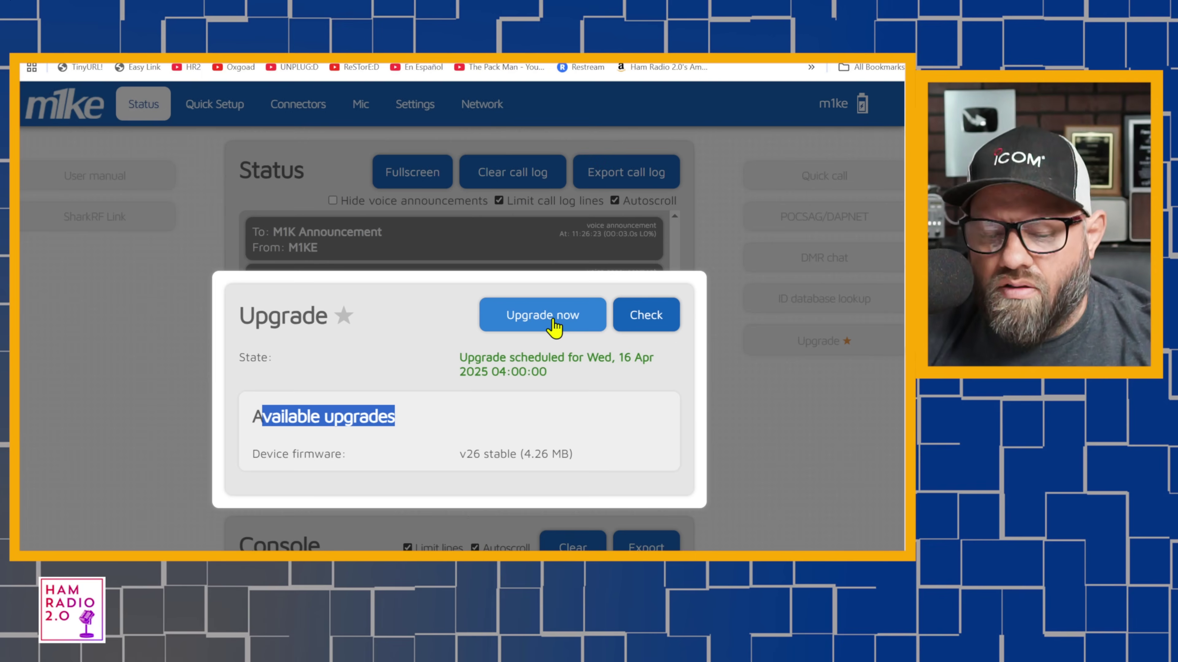
{"action": "left_click", "coordinate": [556, 330]}
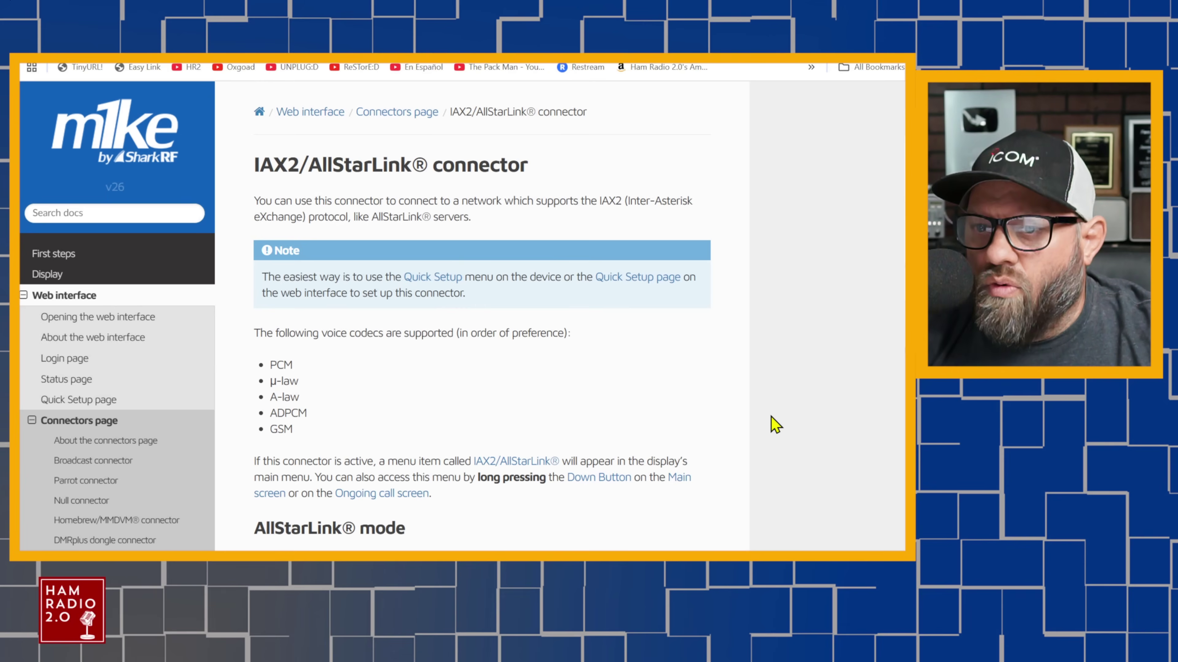
Step: Read the manual's IAX2/AllStarLink connector page, covering the supported codecs, AllStarLink mode, token and web transceiver connections
{"action": "scroll", "coordinate": [775, 424], "scroll_direction": "down", "scroll_amount": 2}
{"action": "scroll", "coordinate": [775, 425], "scroll_direction": "up", "scroll_amount": 2}
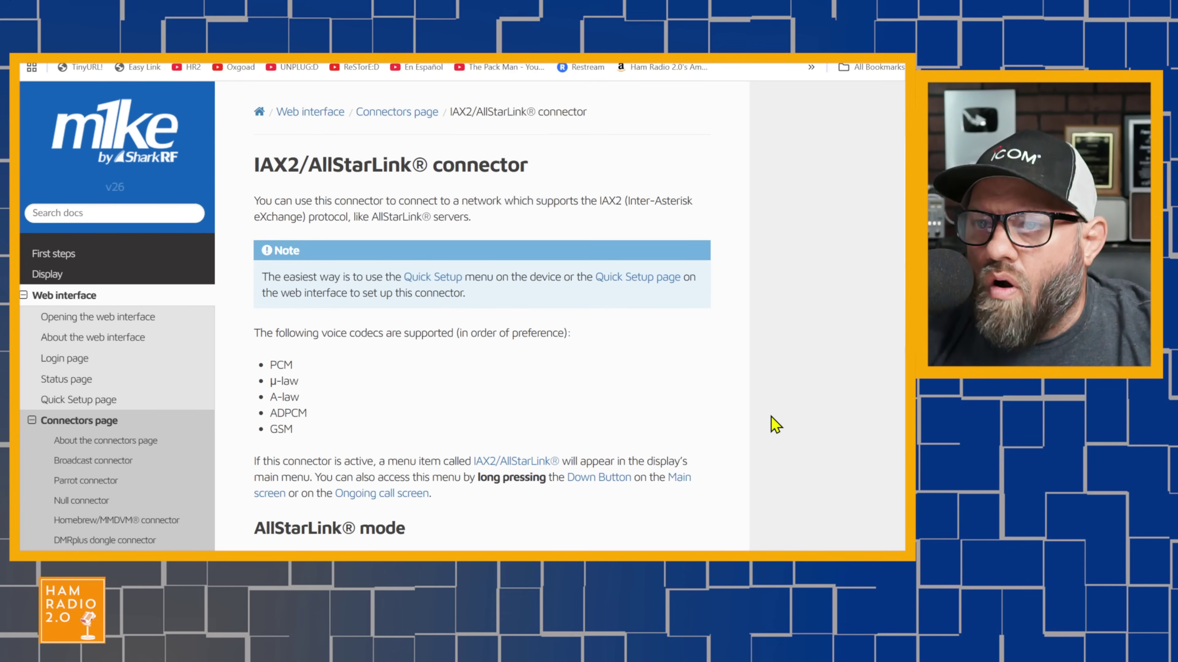
{"action": "scroll", "coordinate": [775, 425], "scroll_direction": "down", "scroll_amount": 3}
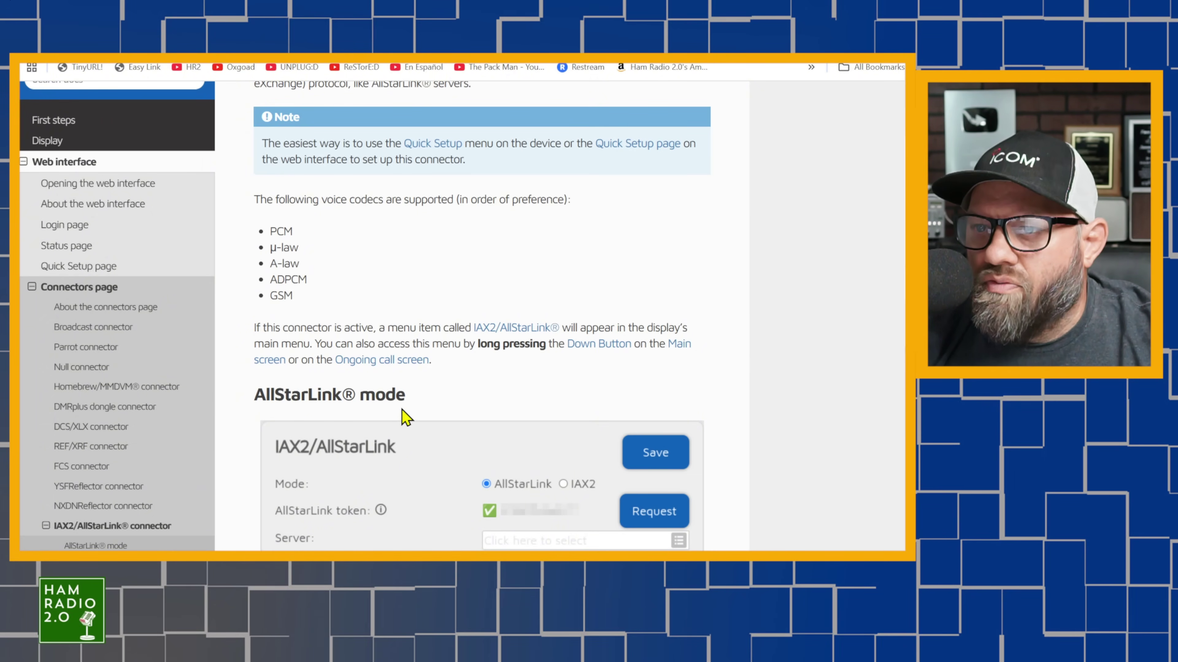
{"action": "scroll", "coordinate": [403, 416], "scroll_direction": "down", "scroll_amount": 3}
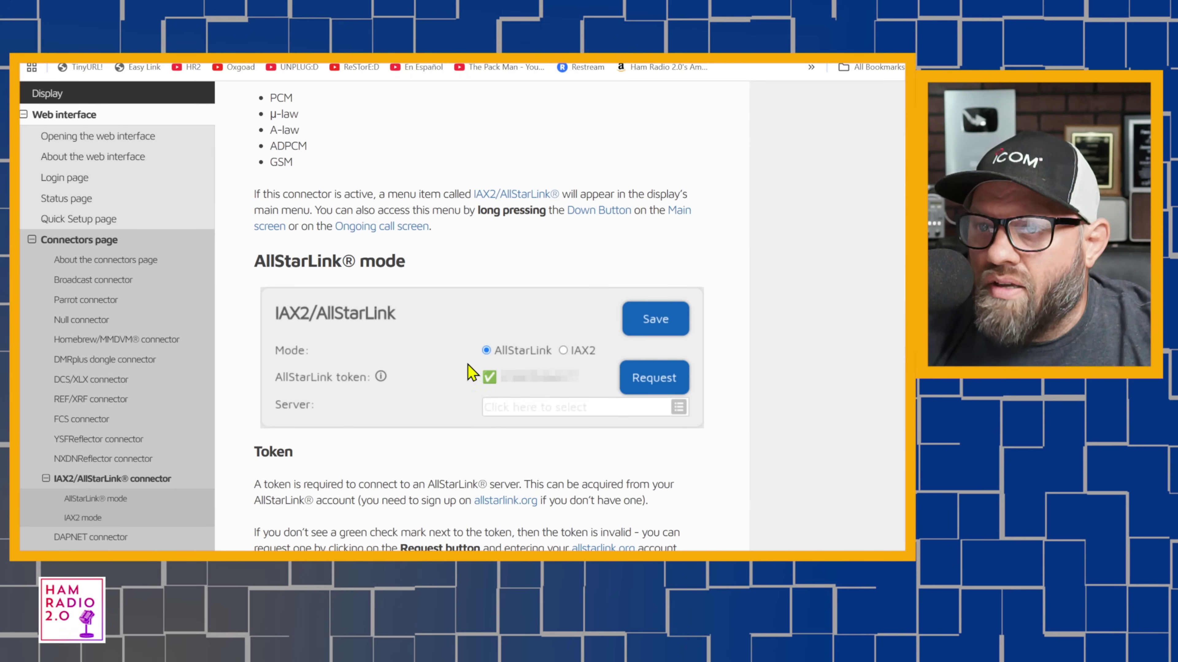
{"action": "scroll", "coordinate": [450, 459], "scroll_direction": "down", "scroll_amount": 2}
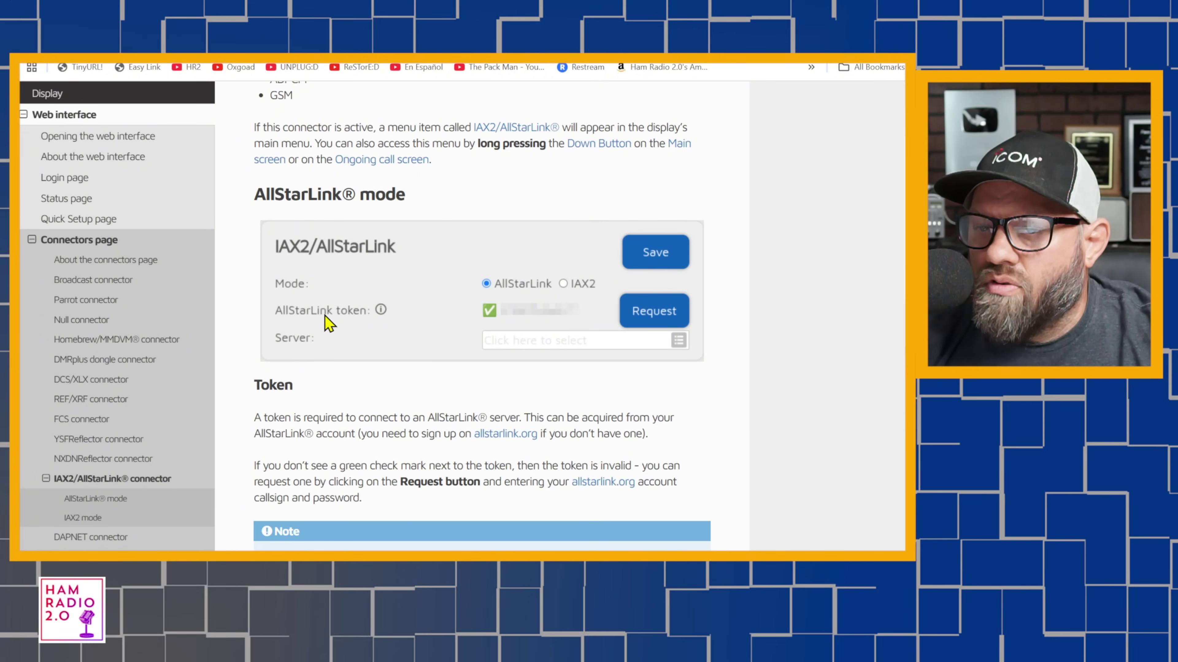
{"action": "scroll", "coordinate": [403, 399], "scroll_direction": "down", "scroll_amount": 3}
{"action": "scroll", "coordinate": [350, 311], "scroll_direction": "down", "scroll_amount": 2}
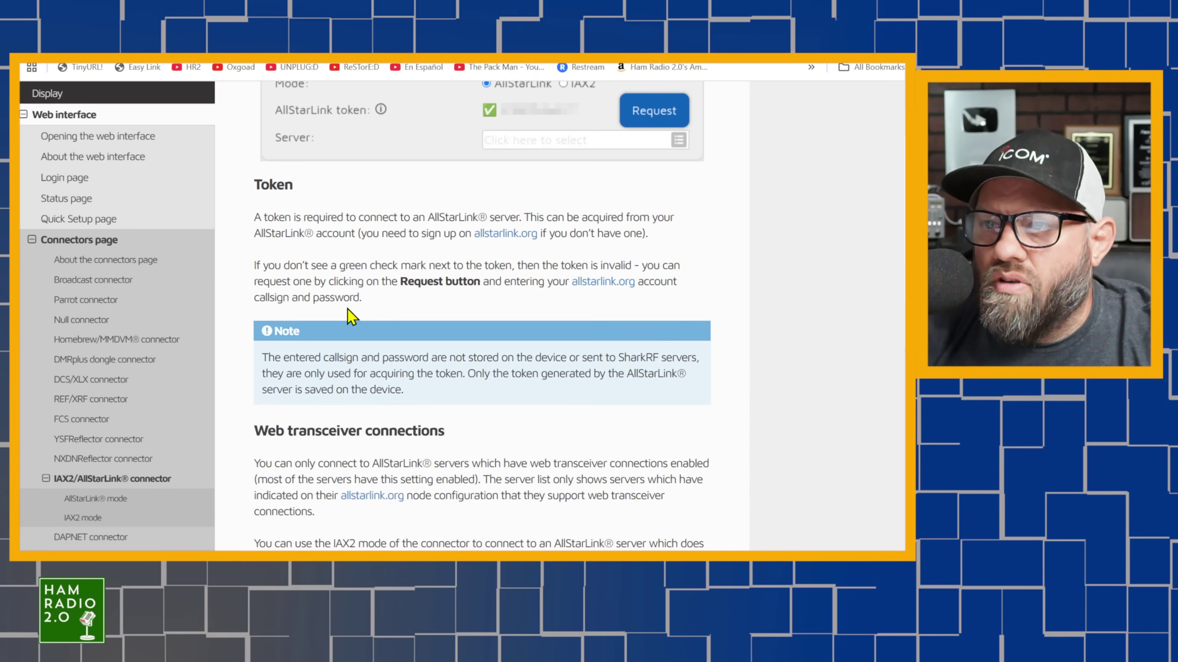
{"action": "scroll", "coordinate": [348, 310], "scroll_direction": "up", "scroll_amount": 1}
{"action": "scroll", "coordinate": [348, 310], "scroll_direction": "up", "scroll_amount": 4}
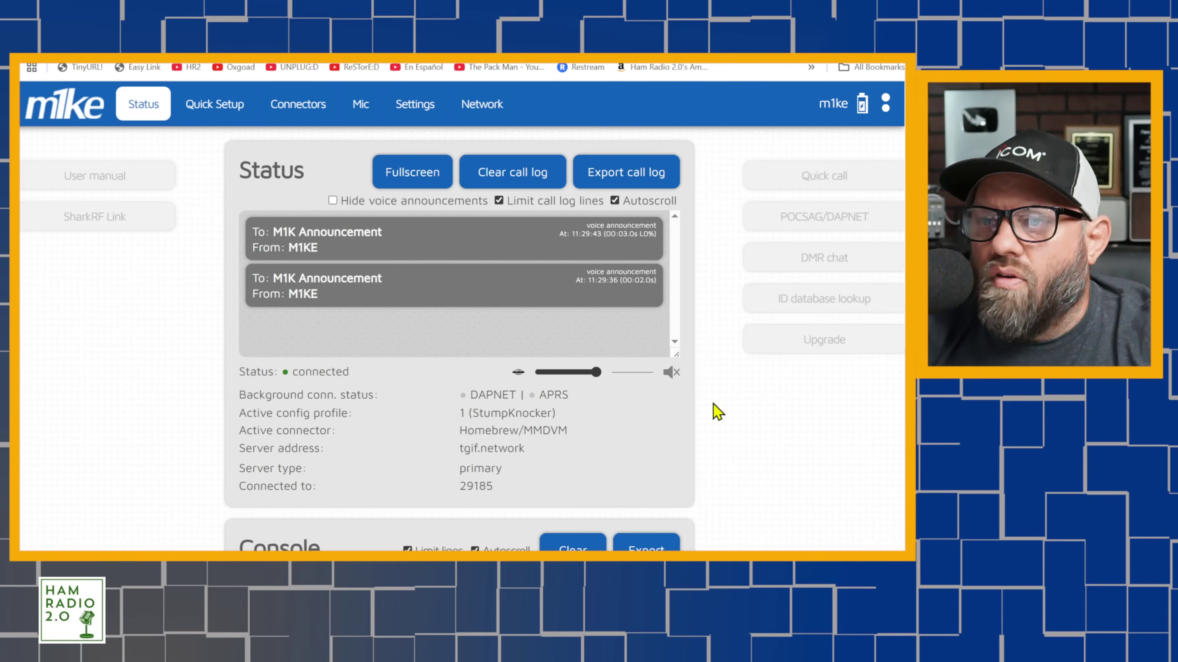
Step: Return to the device's web interface and choose IAX2/AllStarLink as the connector to edit
{"action": "key", "text": "ctrl+Tab"}
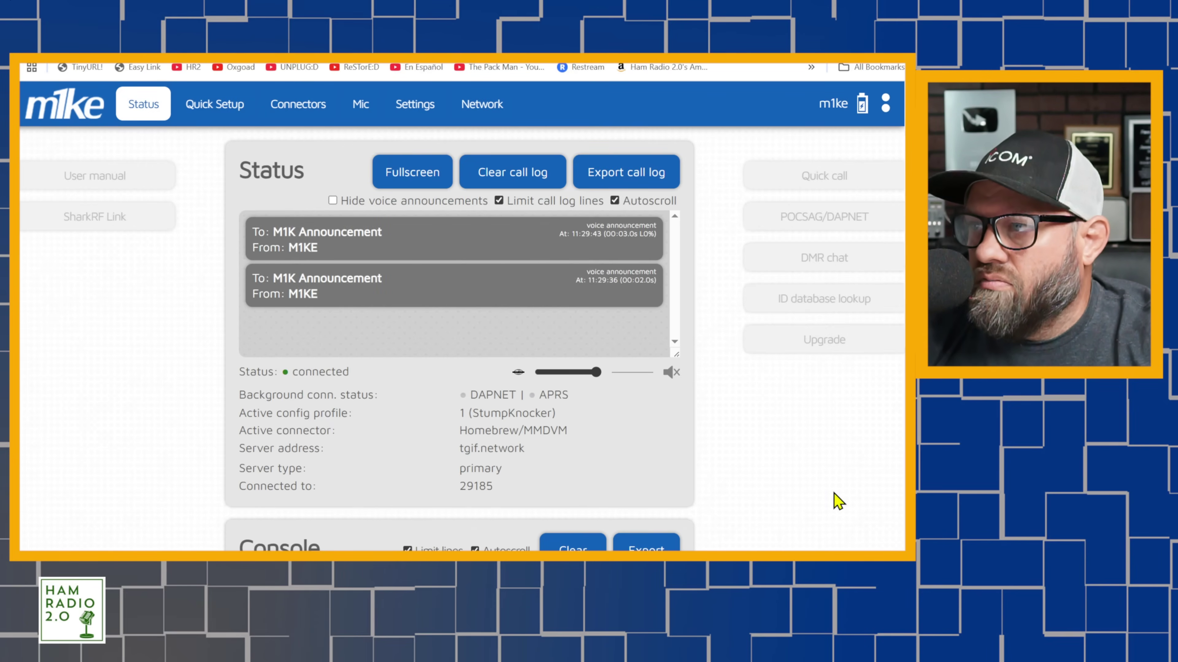
{"action": "left_click", "coordinate": [317, 100]}
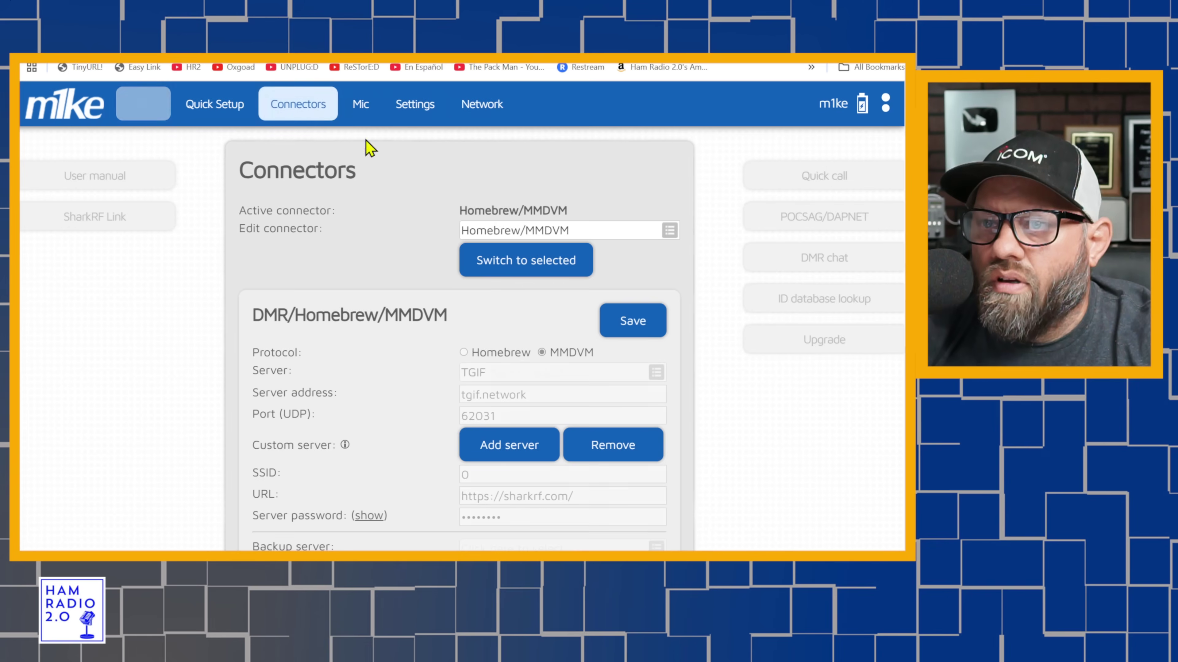
{"action": "left_click", "coordinate": [669, 231]}
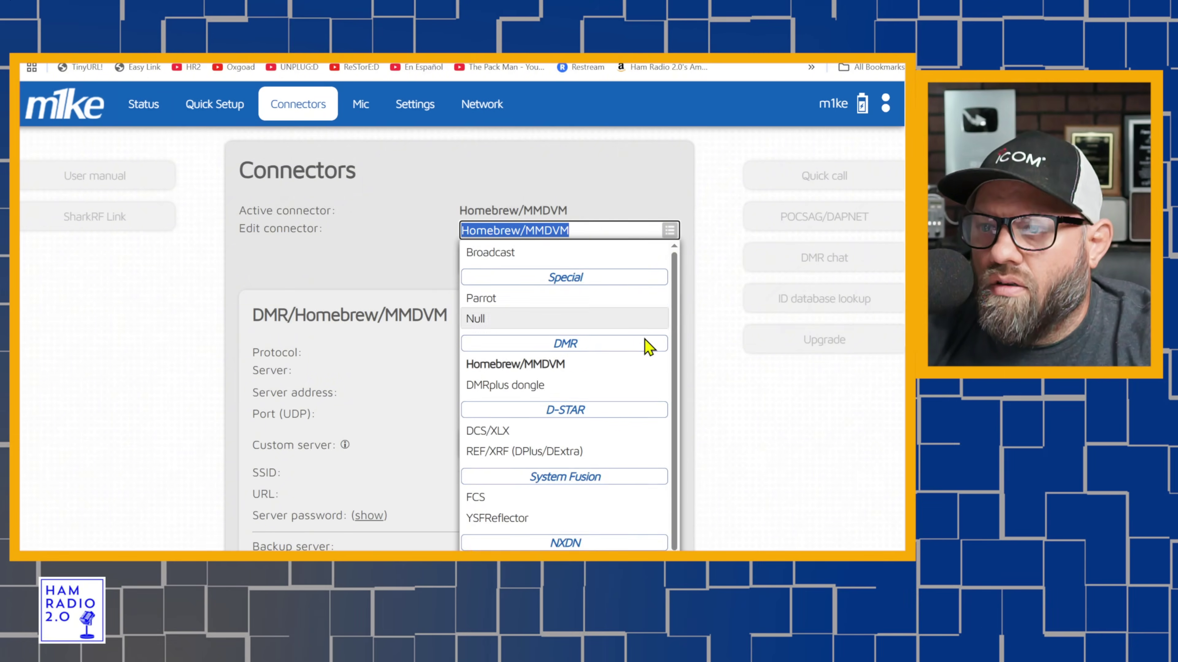
{"action": "scroll", "coordinate": [647, 345], "scroll_direction": "down", "scroll_amount": 3}
{"action": "scroll", "coordinate": [592, 381], "scroll_direction": "up", "scroll_amount": 3}
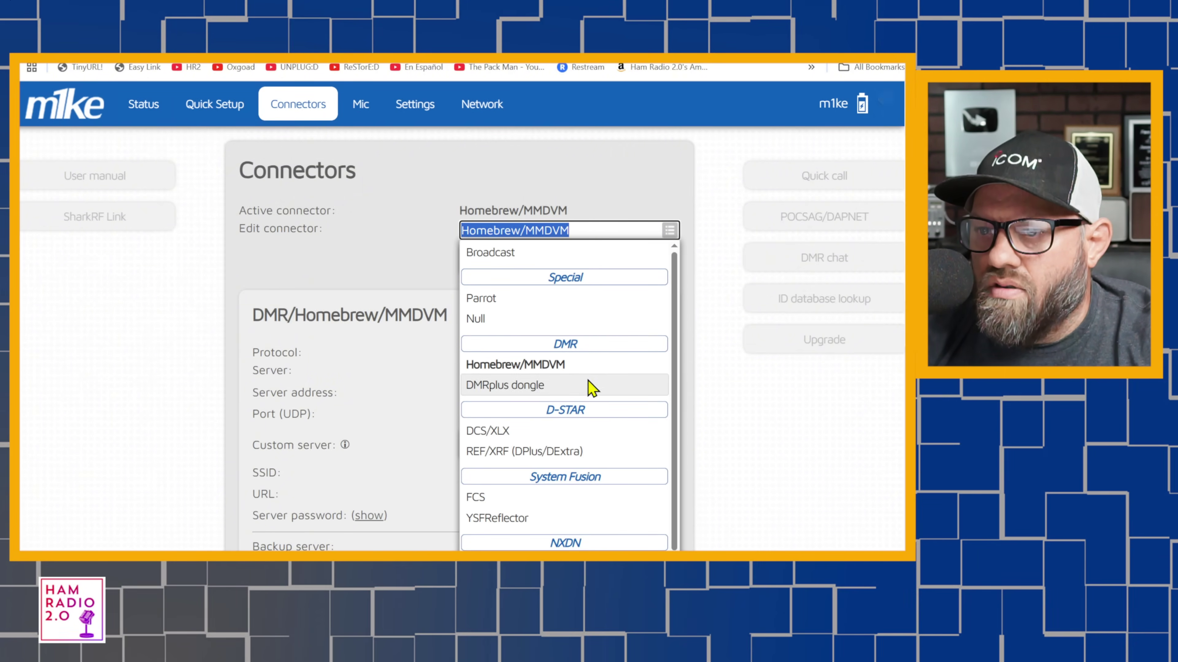
{"action": "scroll", "coordinate": [565, 515], "scroll_direction": "down", "scroll_amount": 3}
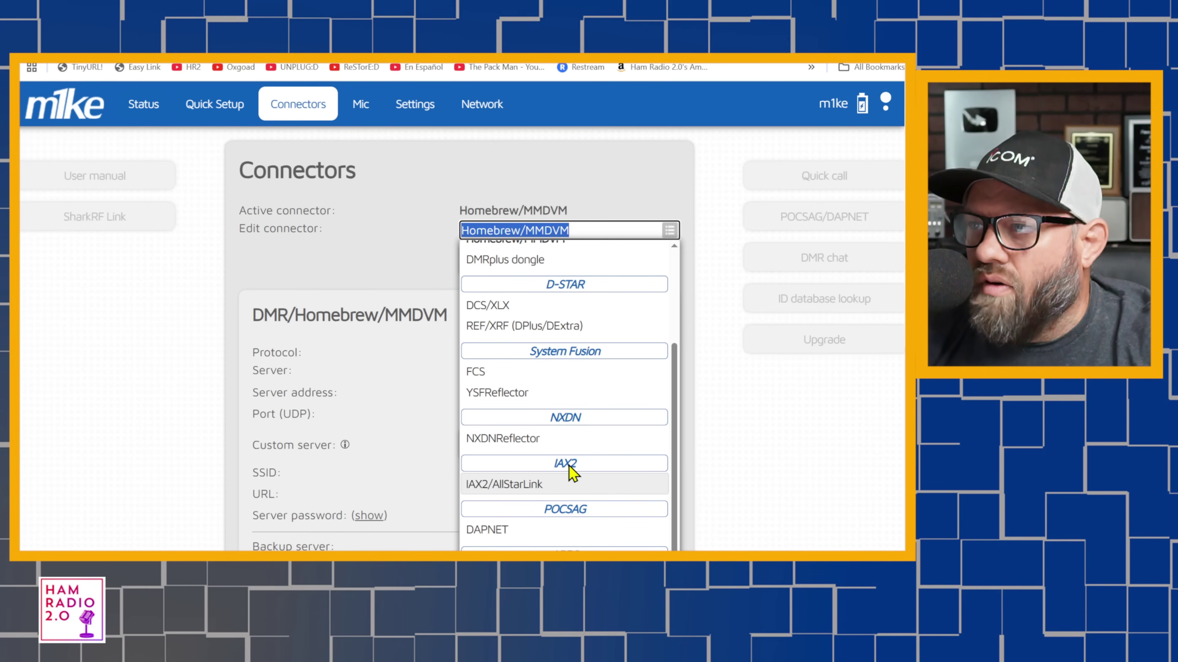
{"action": "left_click", "coordinate": [520, 485]}
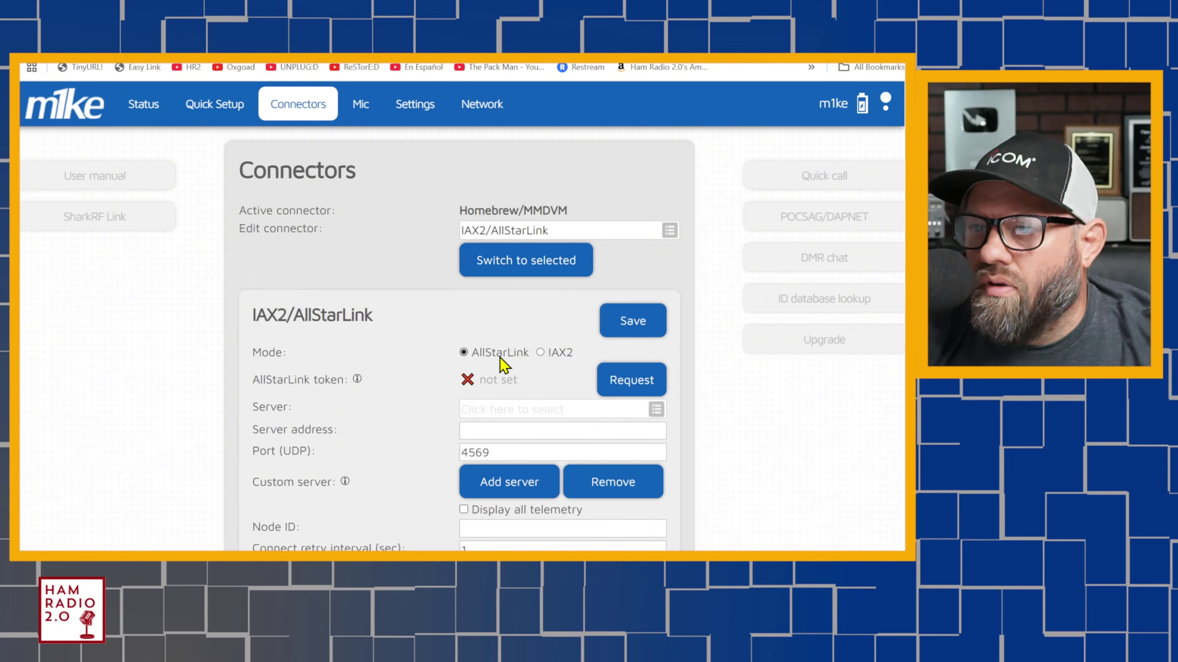
Step: Set the connector's mode to AllStarLink and request an AllStarLink token with the account password
{"action": "left_click", "coordinate": [540, 353]}
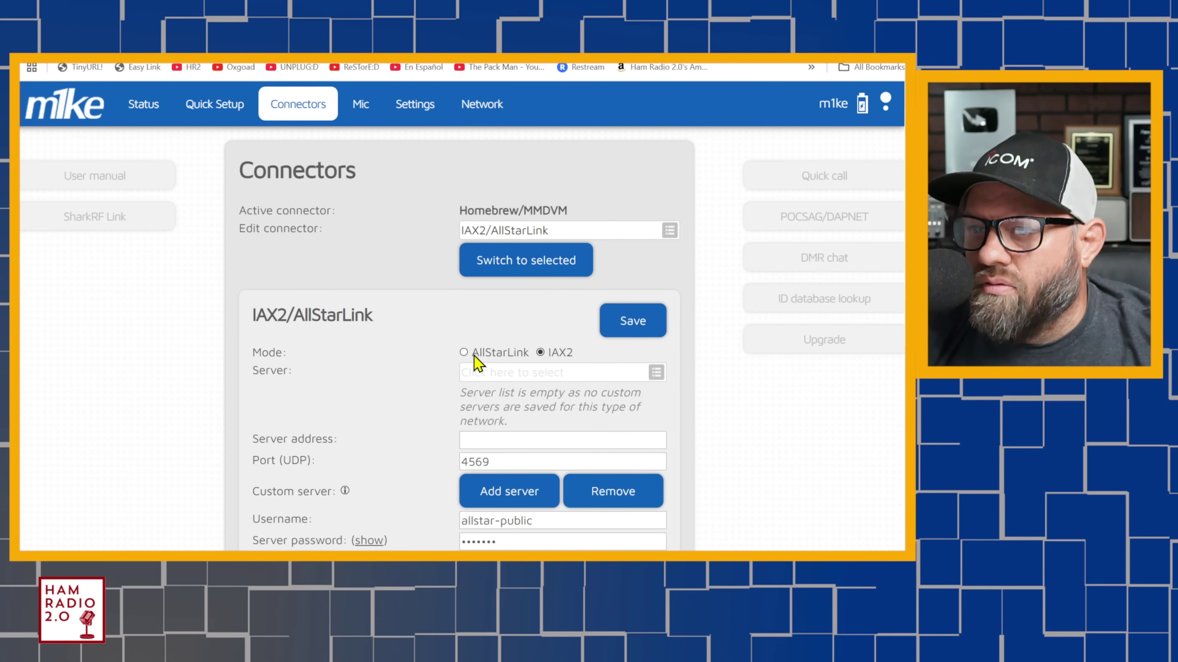
{"action": "left_click", "coordinate": [464, 353]}
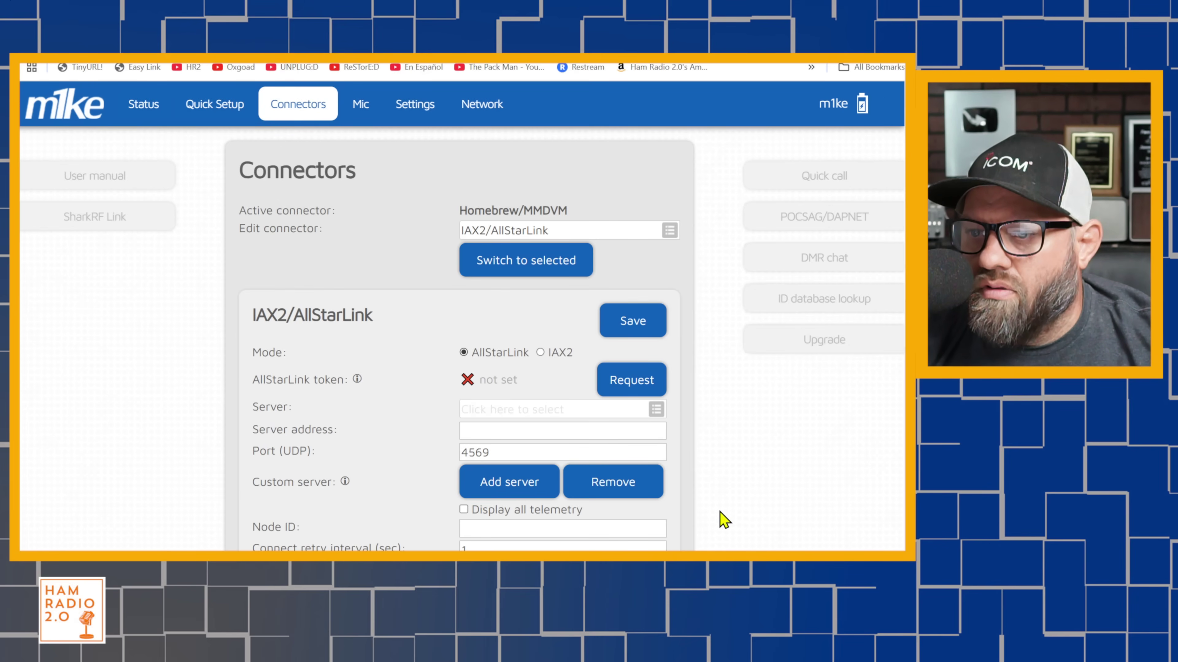
{"action": "left_click", "coordinate": [622, 392]}
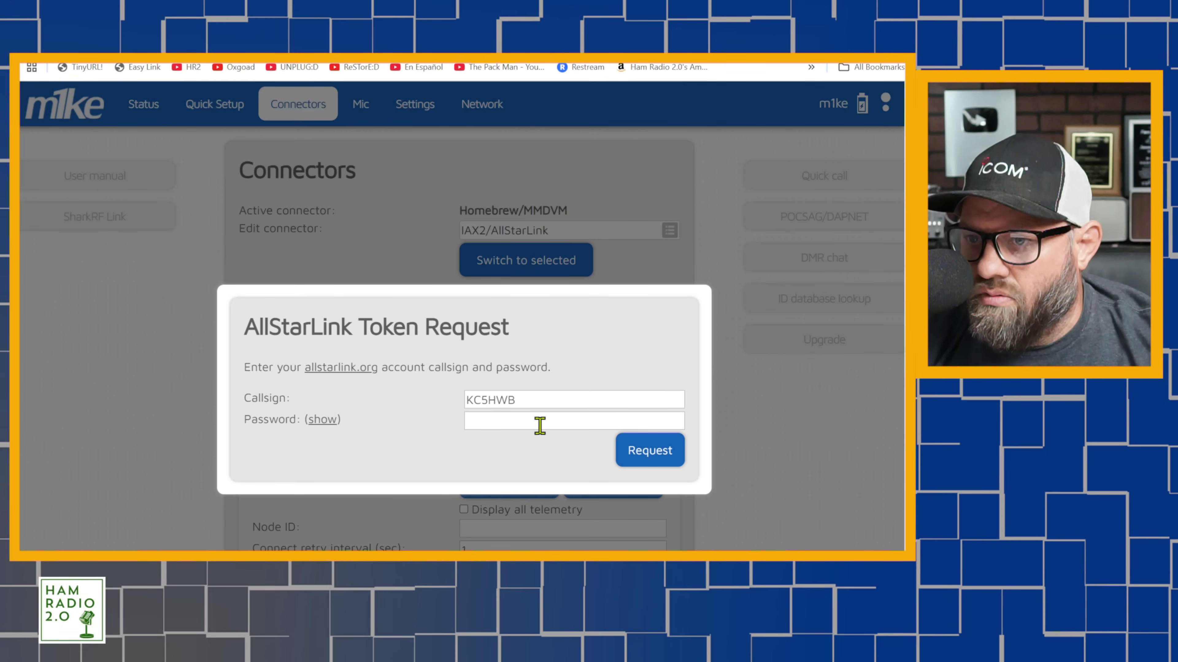
{"action": "left_click", "coordinate": [540, 425]}
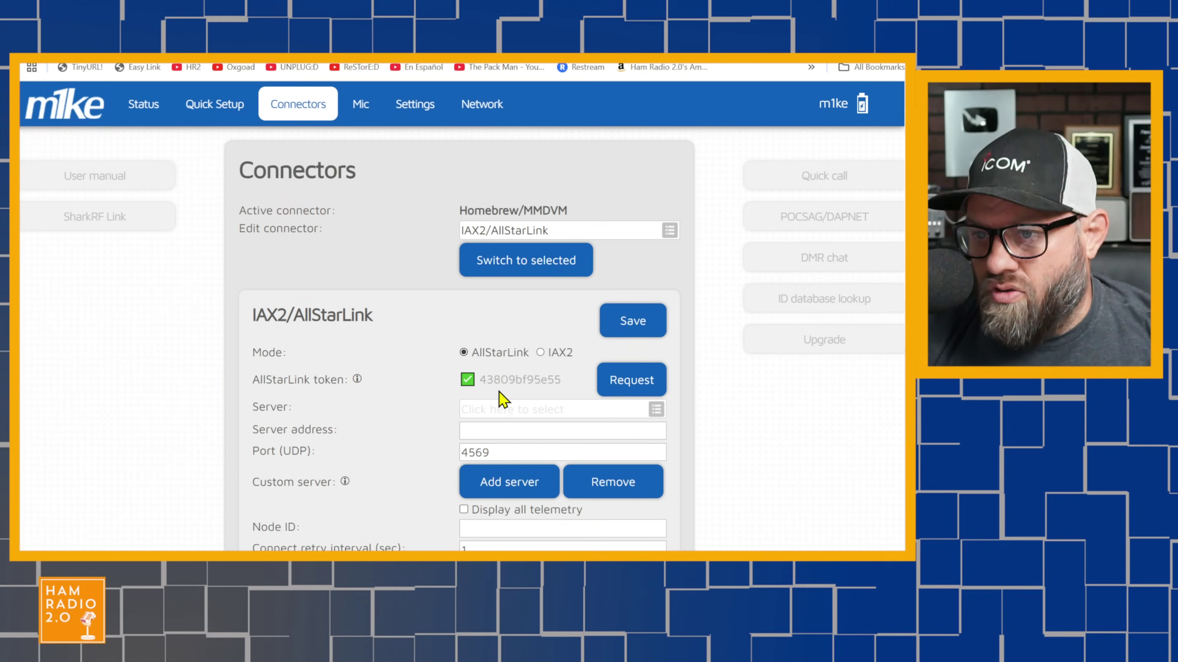
Step: Search the AllStarLink server list for "kc5h" and select KC5HWB Grapevine, Texas (43136) as the server
{"action": "left_click", "coordinate": [654, 411]}
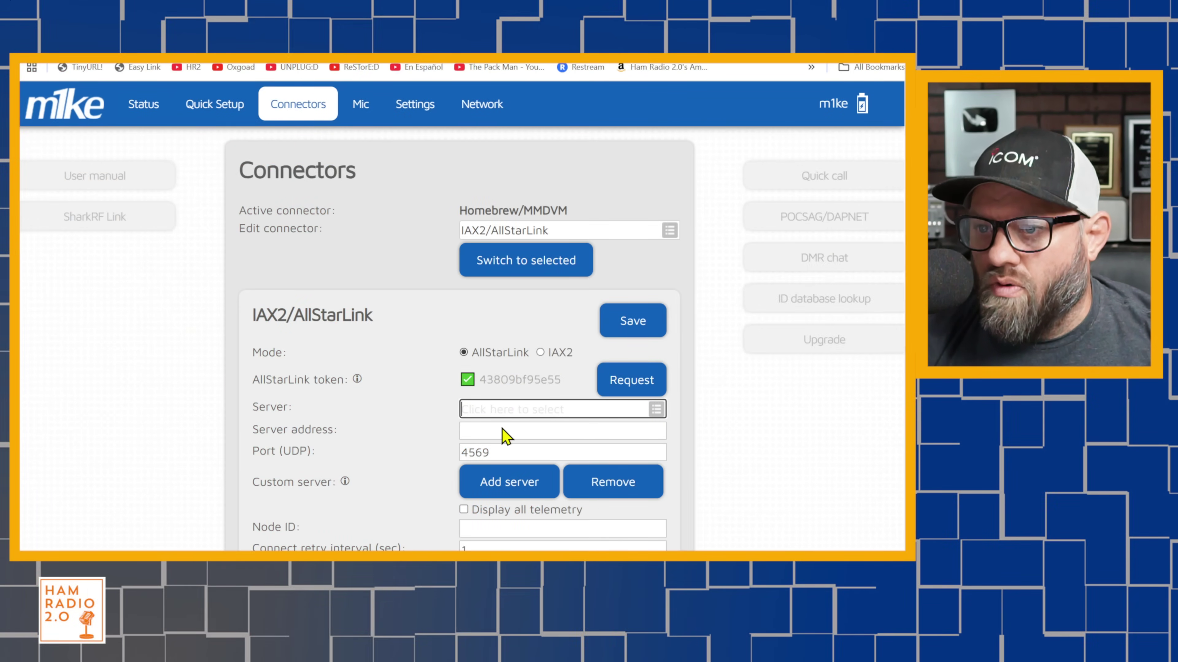
{"action": "left_click", "coordinate": [542, 410]}
{"action": "left_click", "coordinate": [784, 452]}
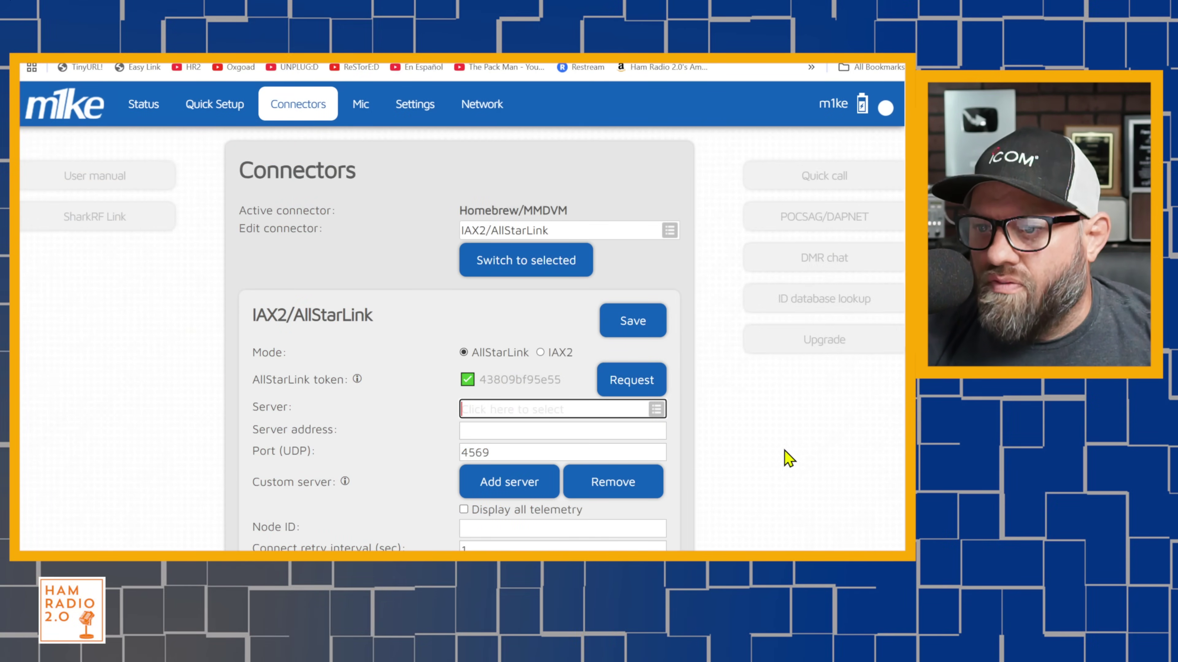
{"action": "left_click", "coordinate": [544, 411]}
{"action": "scroll", "coordinate": [612, 533], "scroll_direction": "down", "scroll_amount": 5}
{"action": "scroll", "coordinate": [614, 533], "scroll_direction": "down", "scroll_amount": 20}
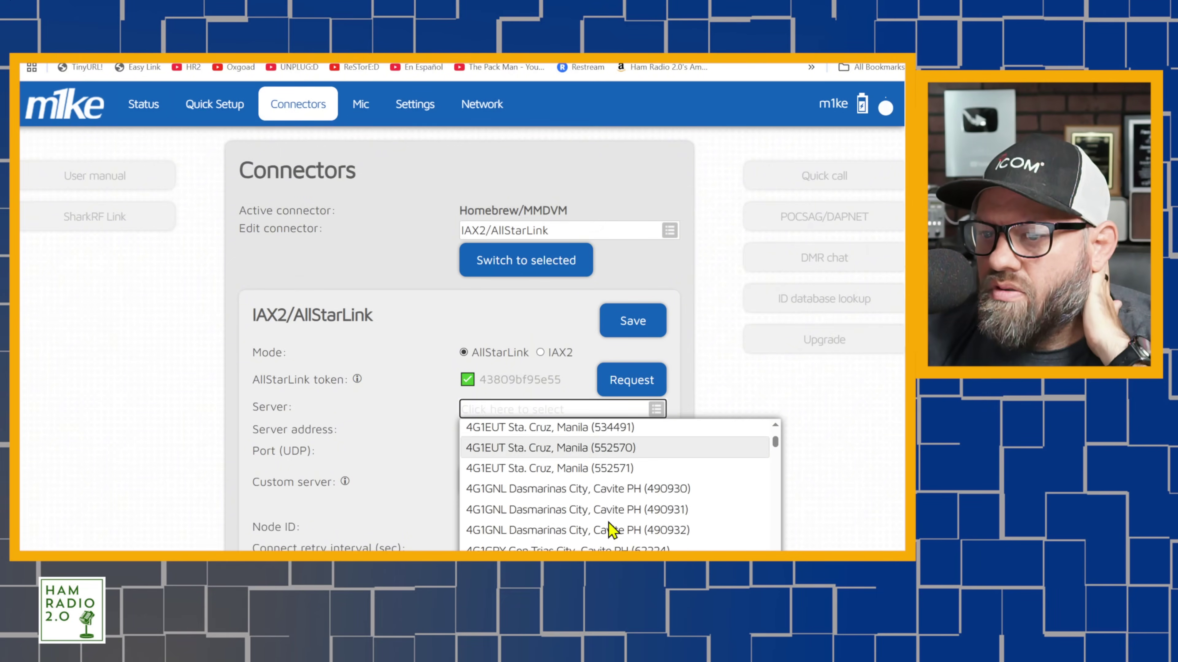
{"action": "scroll", "coordinate": [610, 531], "scroll_direction": "down", "scroll_amount": 5}
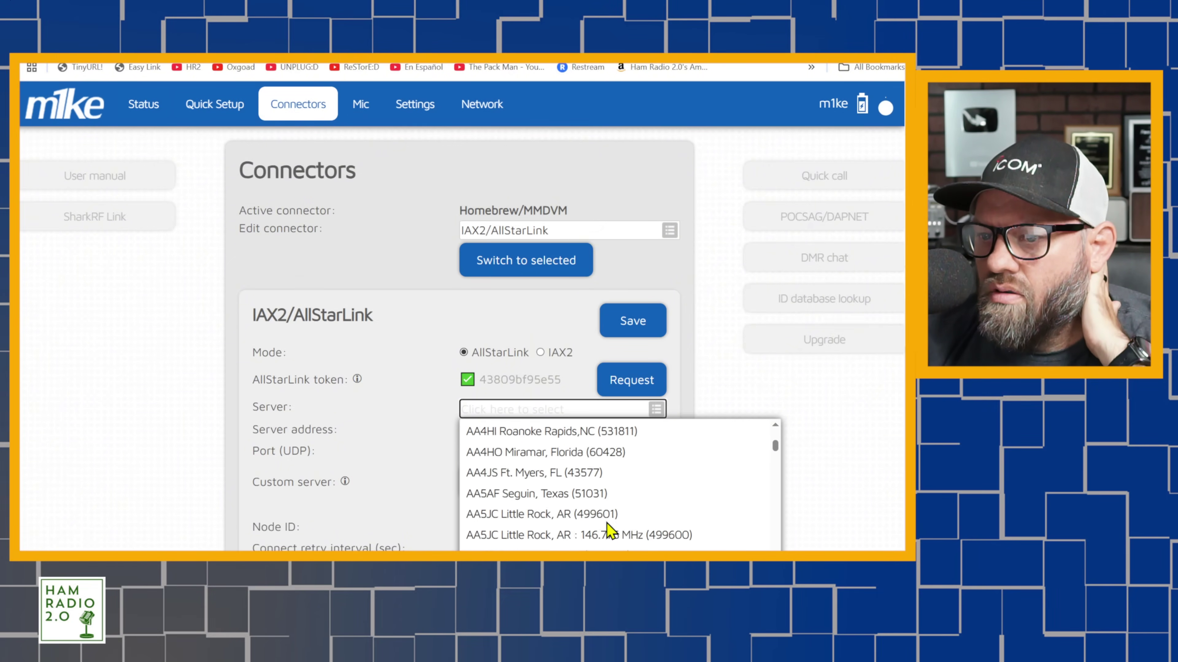
{"action": "type", "text": "kc5h"}
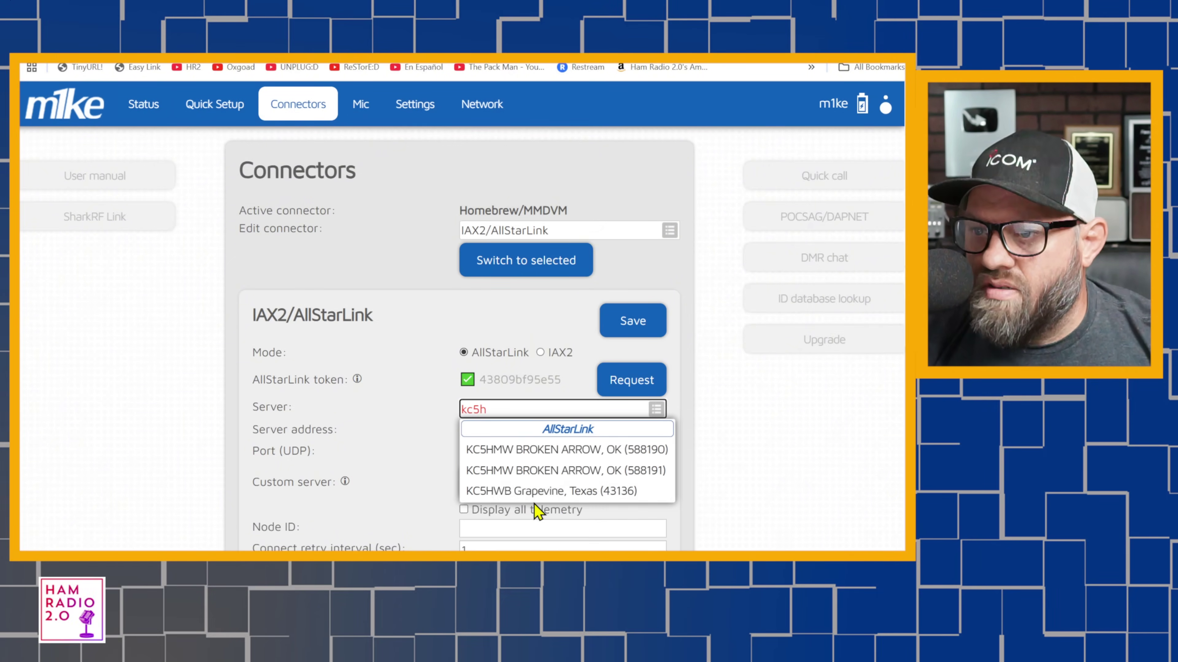
{"action": "left_click", "coordinate": [514, 491]}
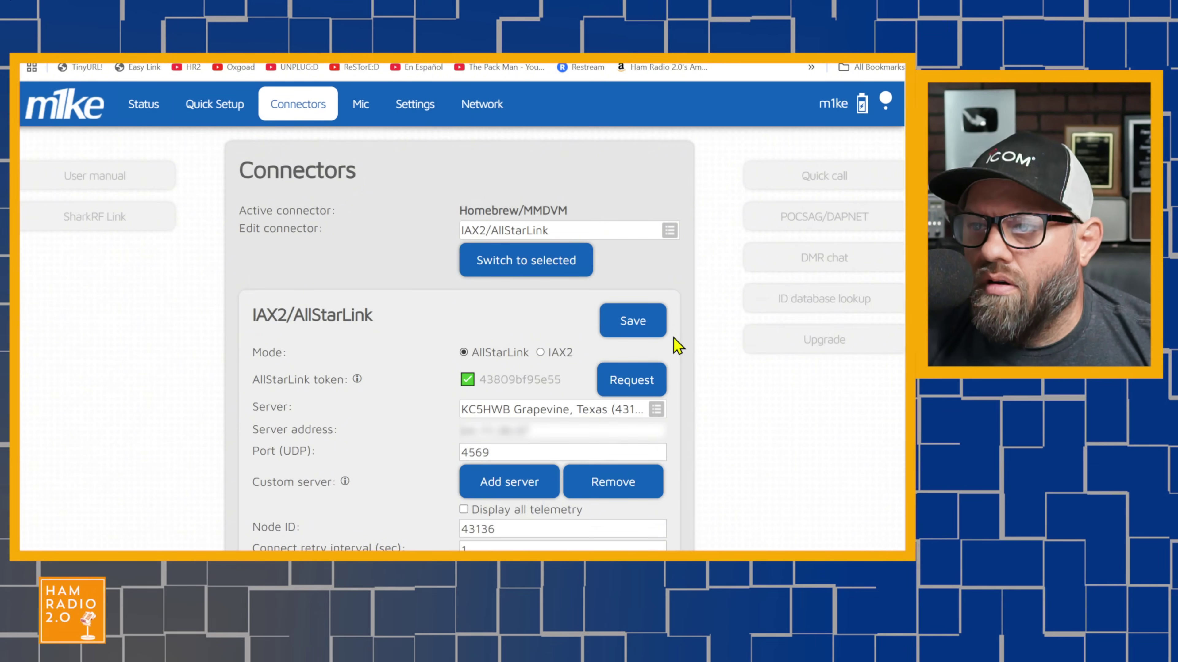
Step: Save the IAX2/AllStarLink connector settings and make it the active connector
{"action": "left_click", "coordinate": [636, 321]}
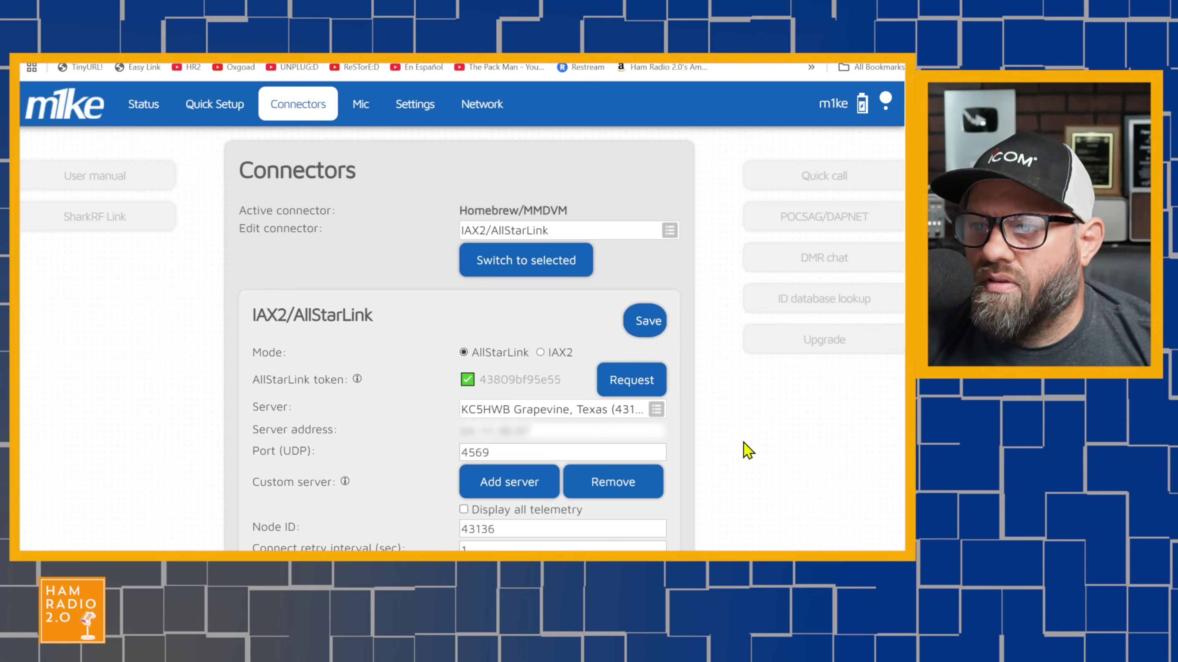
{"action": "left_click", "coordinate": [531, 264]}
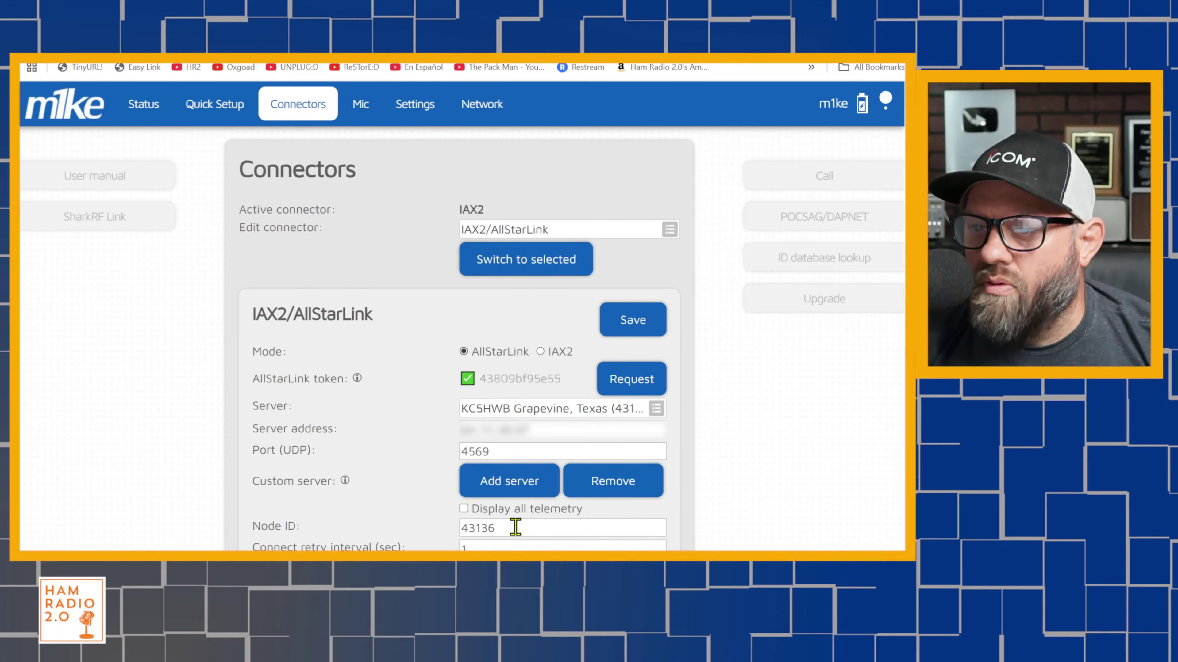
{"action": "scroll", "coordinate": [519, 529], "scroll_direction": "down", "scroll_amount": 1}
{"action": "left_click_drag", "start_coordinate": [526, 464], "coordinate": [374, 478]}
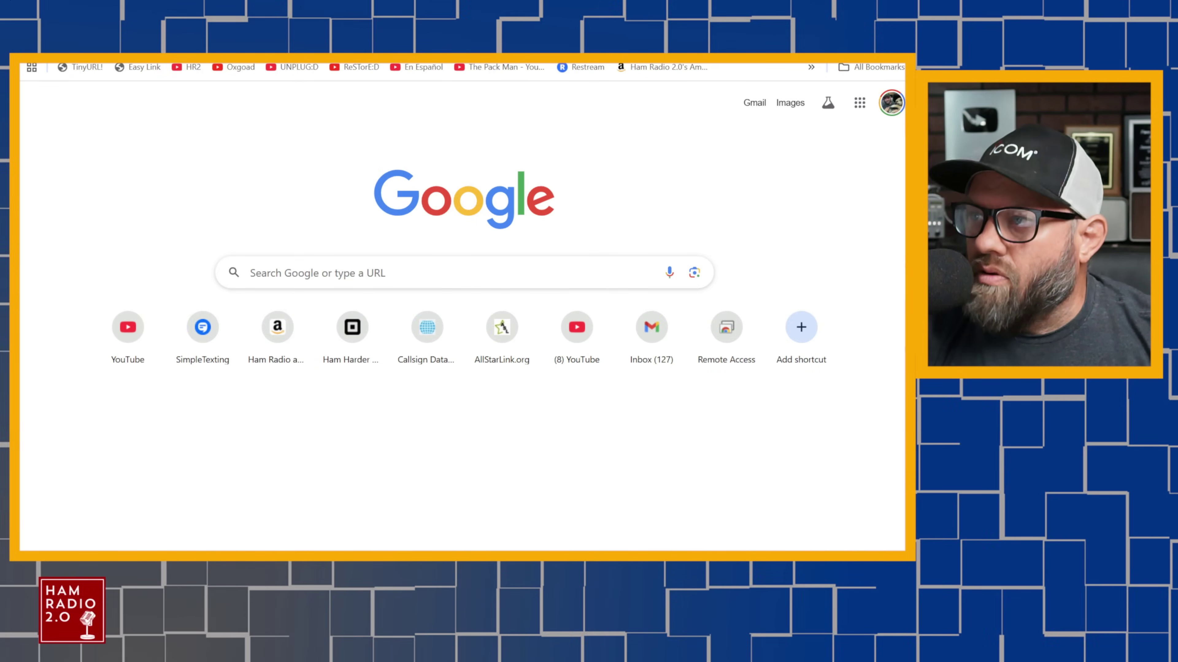
Step: Open the KC5HWB Supermon AllStar monitor in the browser and display the connections of node 43136
{"action": "key", "text": "Return"}
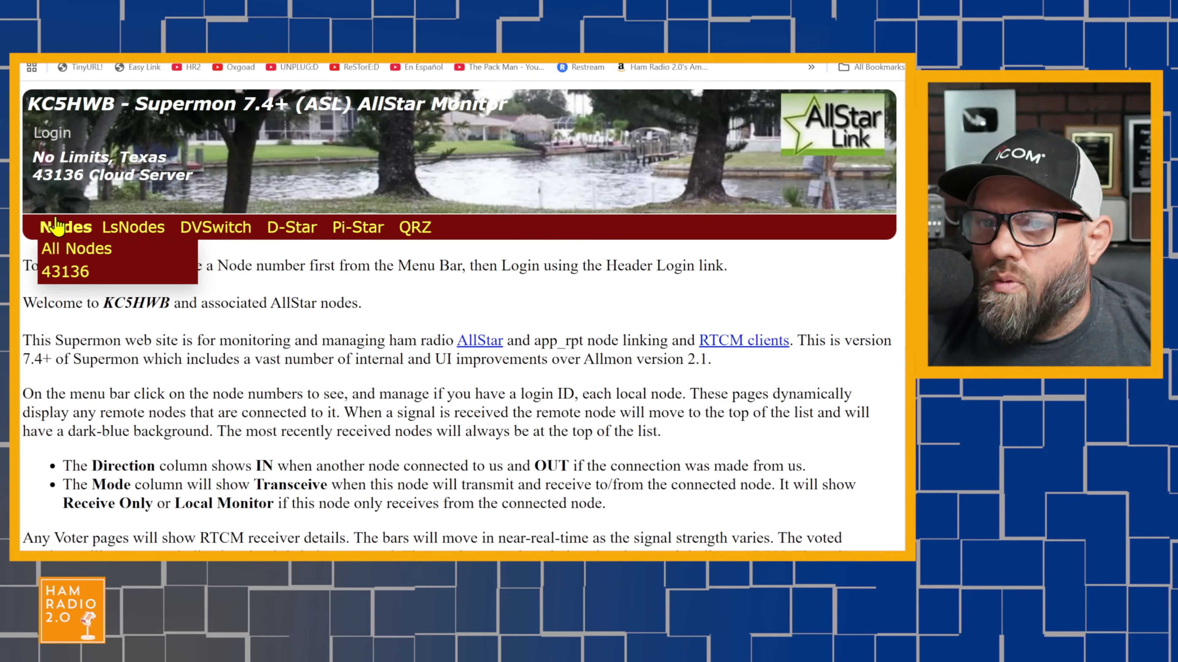
{"action": "mouse_move", "coordinate": [63, 227]}
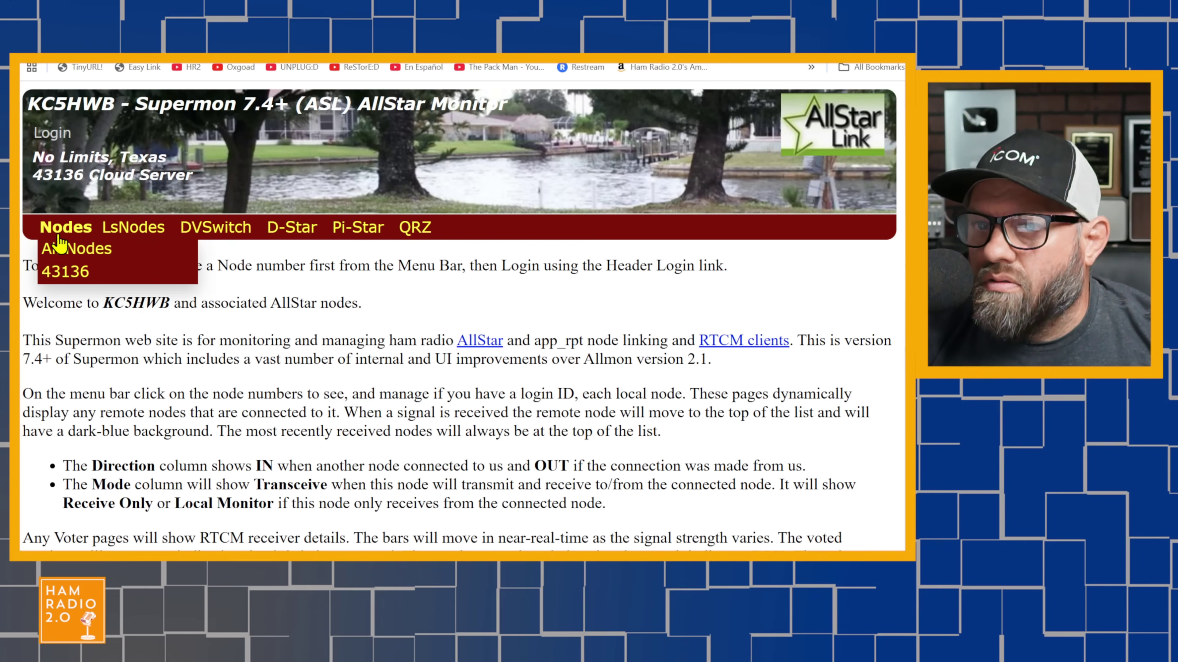
{"action": "left_click", "coordinate": [60, 271]}
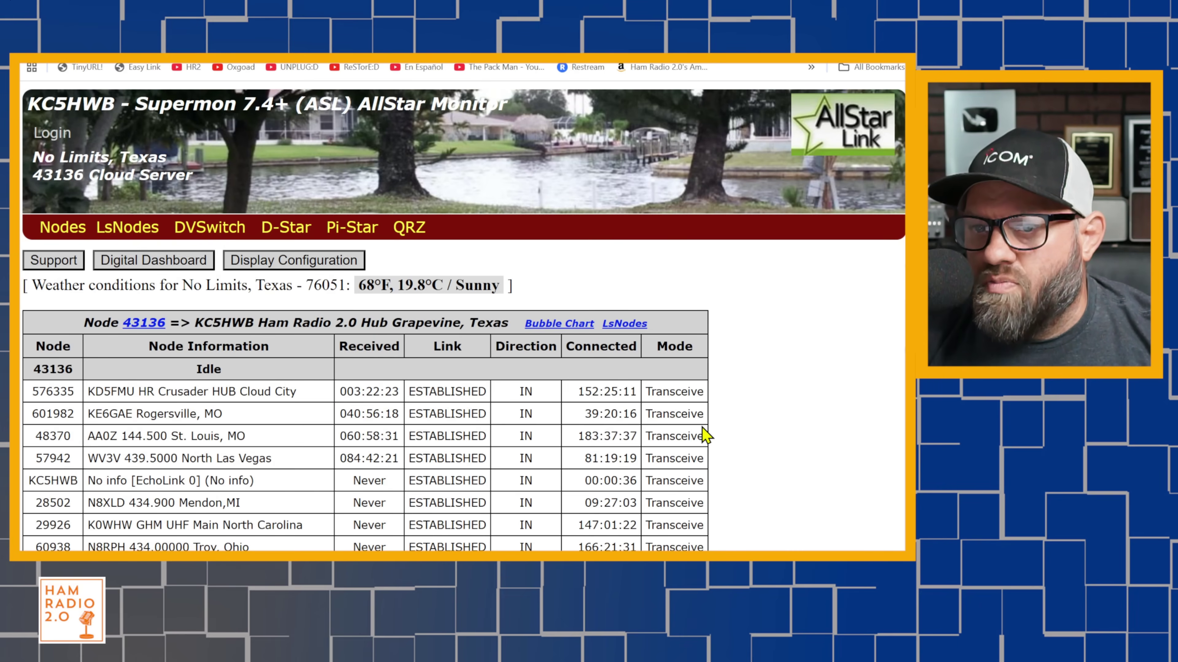